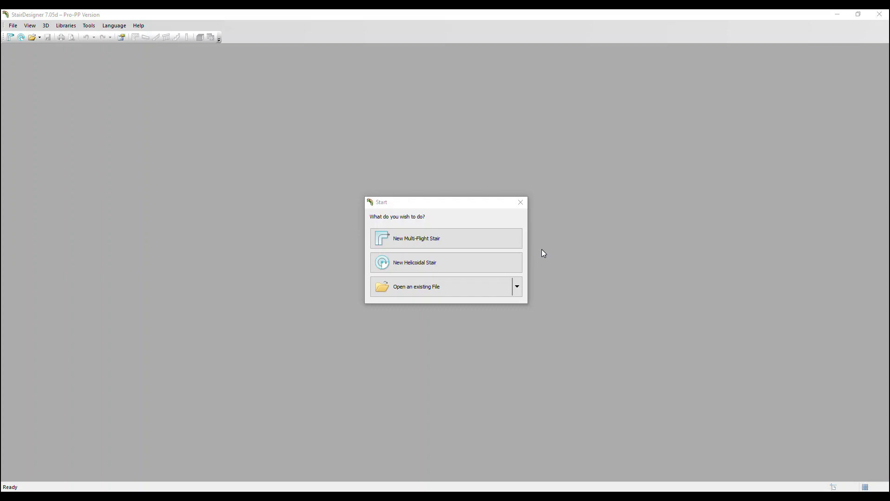
Step: Dismiss the Start screen to reach the empty main workspace
{"action": "left_click", "coordinate": [477, 243]}
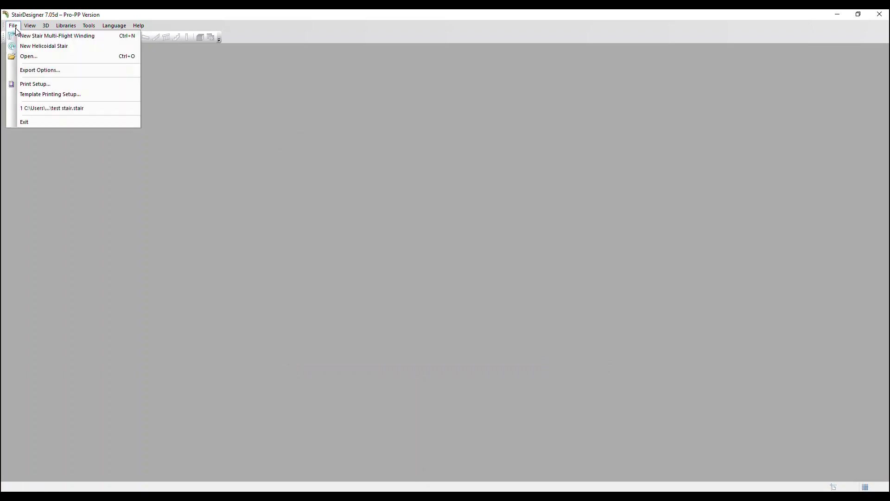
Step: Start a new multi-flight winding stair and browse the model list, keeping Model #2
{"action": "left_click", "coordinate": [41, 37]}
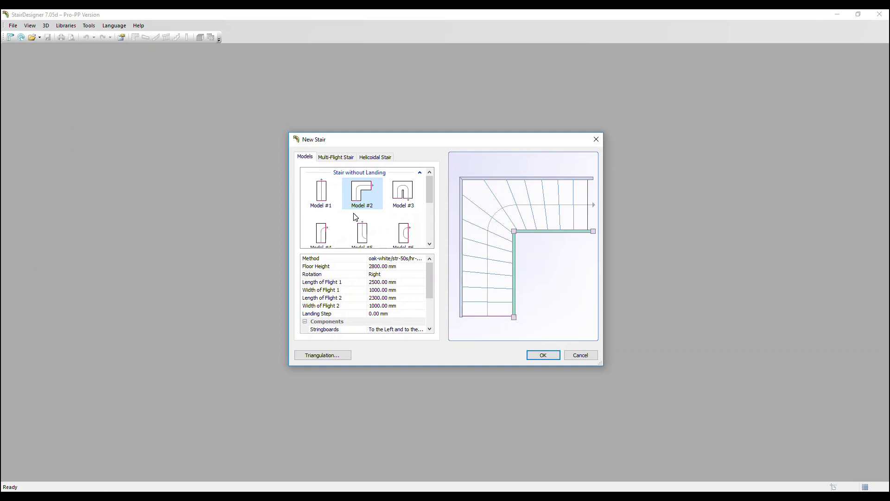
{"action": "scroll", "coordinate": [369, 218], "scroll_direction": "down", "scroll_amount": 2}
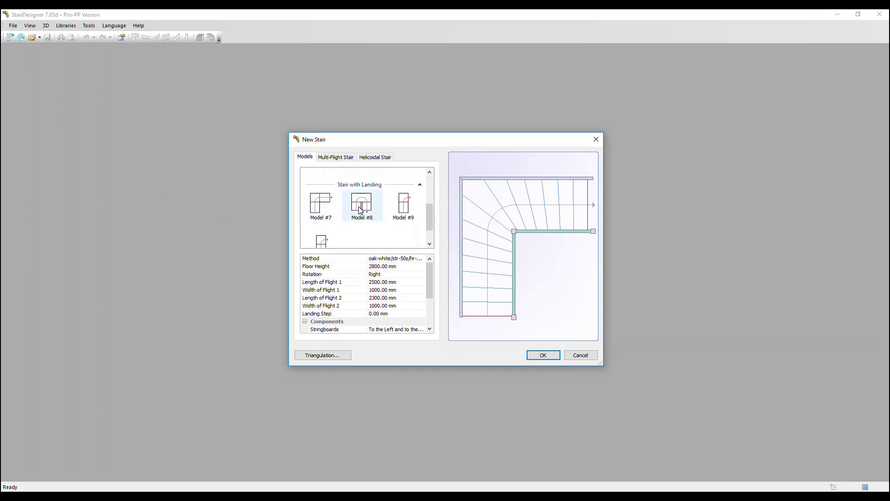
{"action": "scroll", "coordinate": [363, 205], "scroll_direction": "up", "scroll_amount": 2}
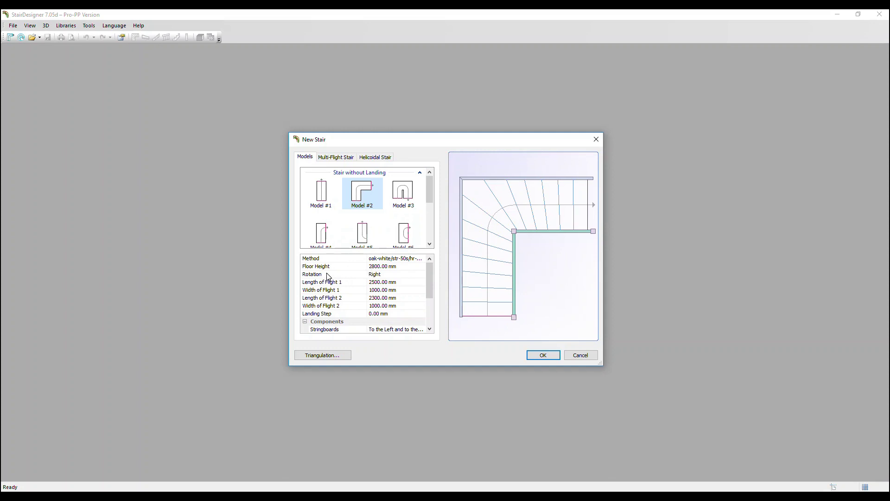
Step: Set the stair's Rotation property to Left
{"action": "left_click", "coordinate": [373, 278]}
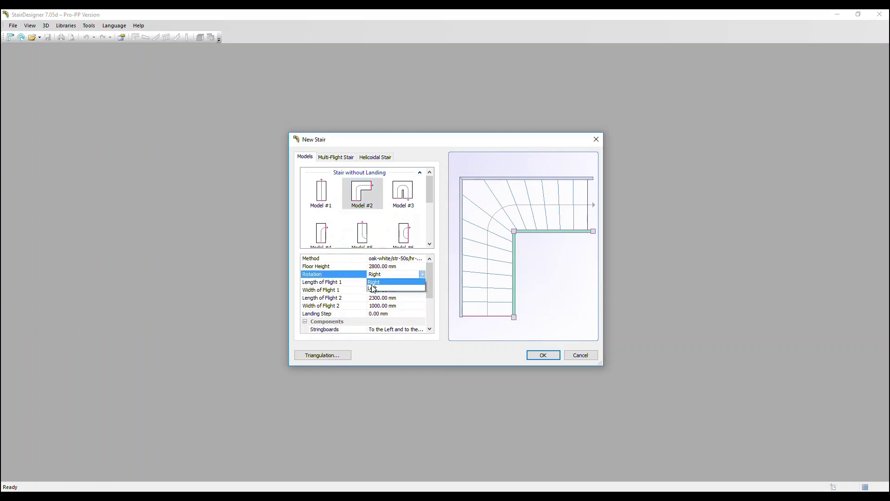
{"action": "left_click", "coordinate": [373, 290]}
{"action": "left_click", "coordinate": [373, 274]}
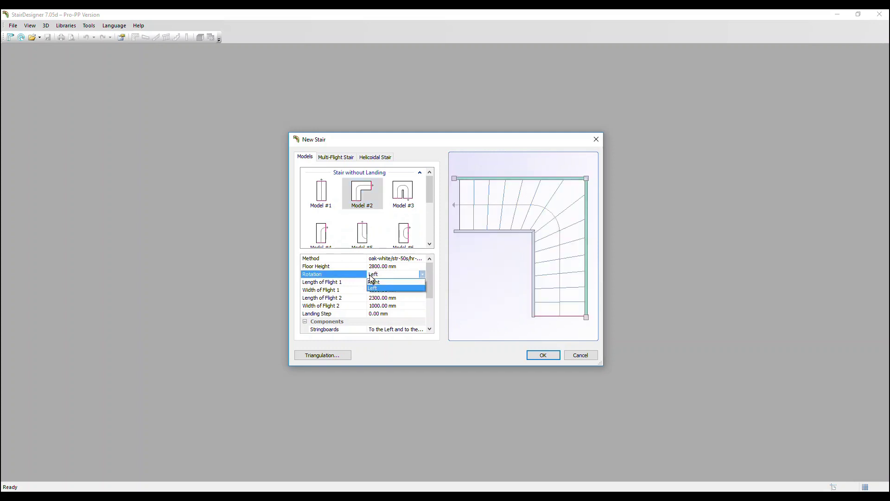
Step: Set Rotation back to Right and make Flight 1 2000 mm long and 800 mm wide
{"action": "left_click", "coordinate": [373, 282]}
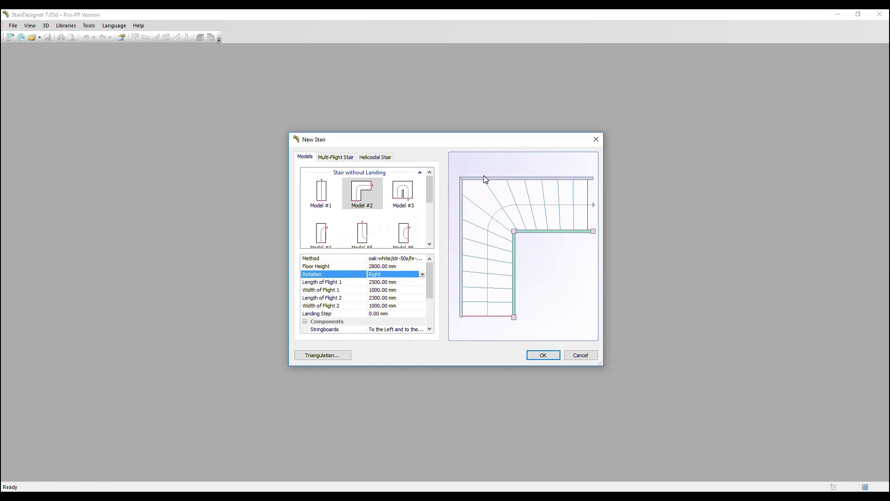
{"action": "left_click", "coordinate": [379, 281]}
{"action": "double_click", "coordinate": [379, 282]}
{"action": "type", "text": "2000"}
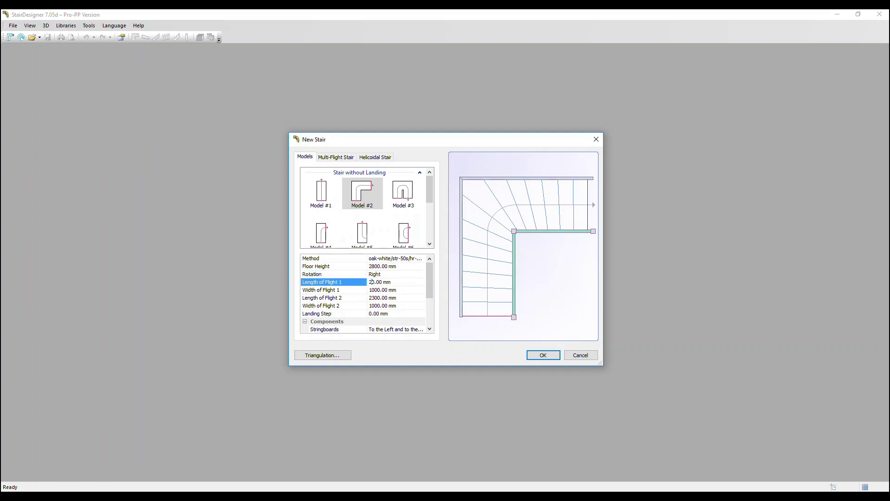
{"action": "key", "text": "Return"}
{"action": "key", "text": "Tab"}
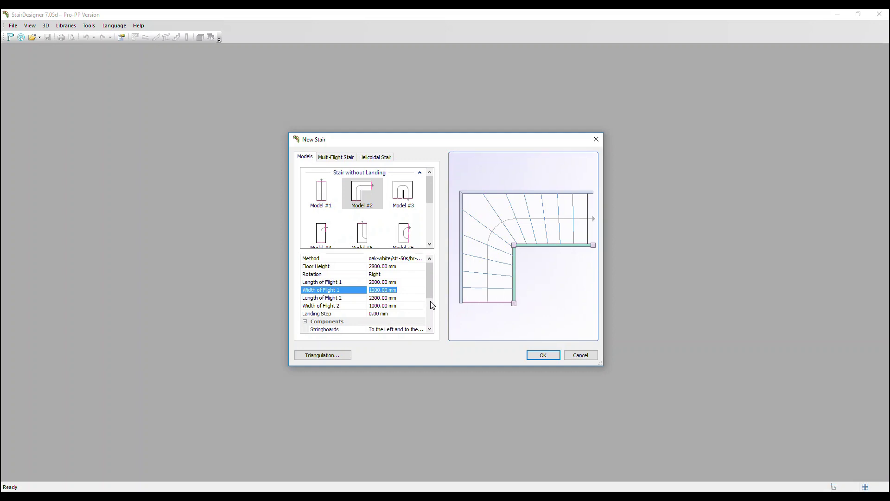
{"action": "type", "text": "800"}
{"action": "key", "text": "Tab"}
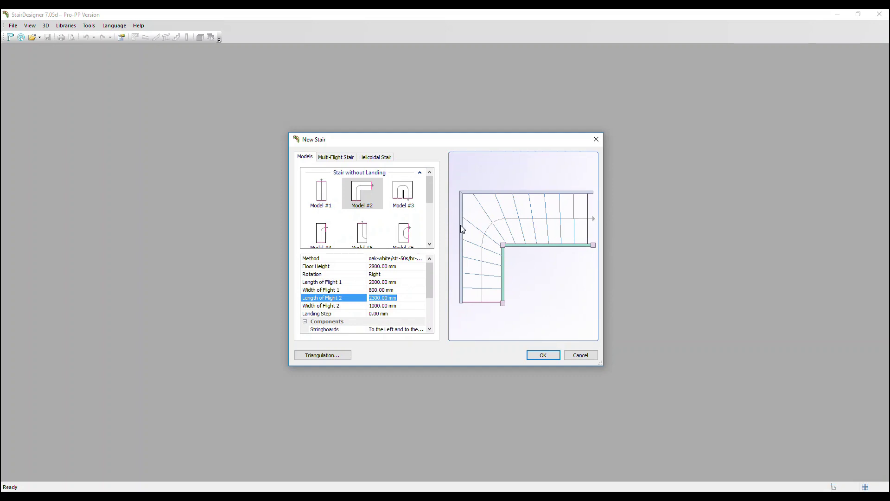
Step: Make Flight 2 2500 mm long and 800 mm wide
{"action": "type", "text": "2500"}
{"action": "key", "text": "Tab"}
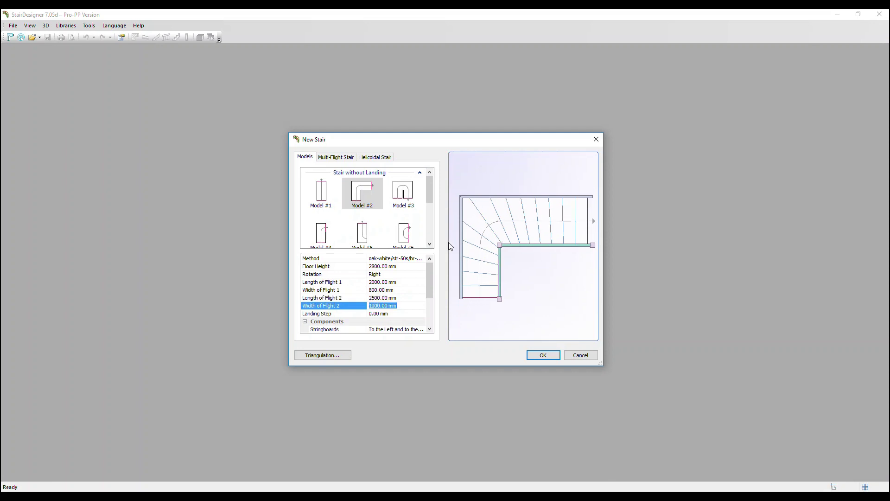
{"action": "type", "text": "800"}
{"action": "key", "text": "Tab"}
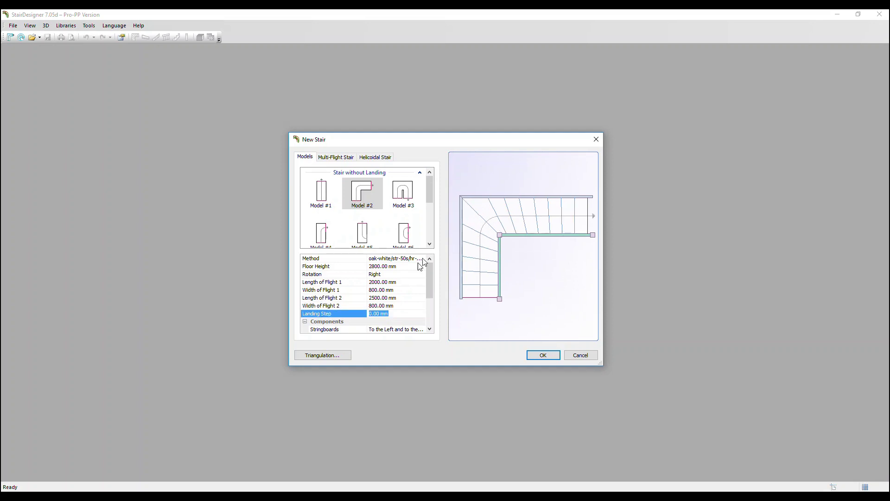
Step: Change the Landing Step value to 100 mm so the plan preview redraws
{"action": "scroll", "coordinate": [330, 311], "scroll_direction": "down", "scroll_amount": 1}
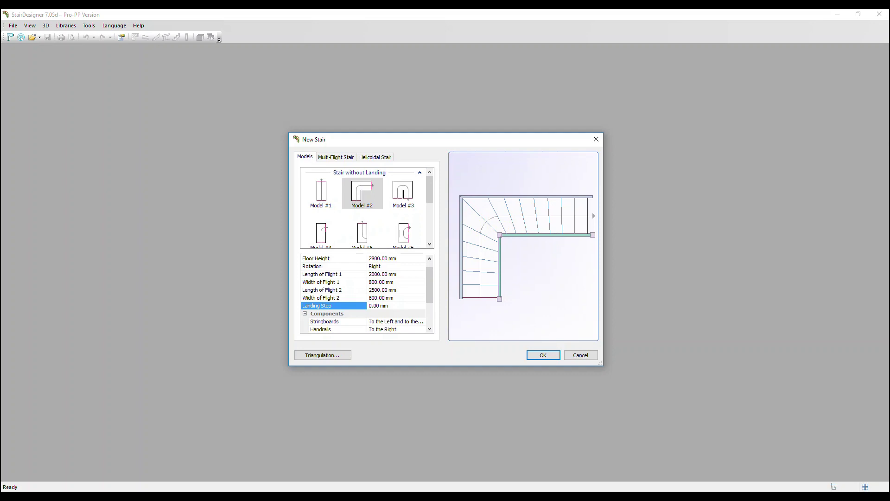
{"action": "left_click", "coordinate": [372, 306]}
{"action": "type", "text": "10"}
{"action": "left_click", "coordinate": [371, 310]}
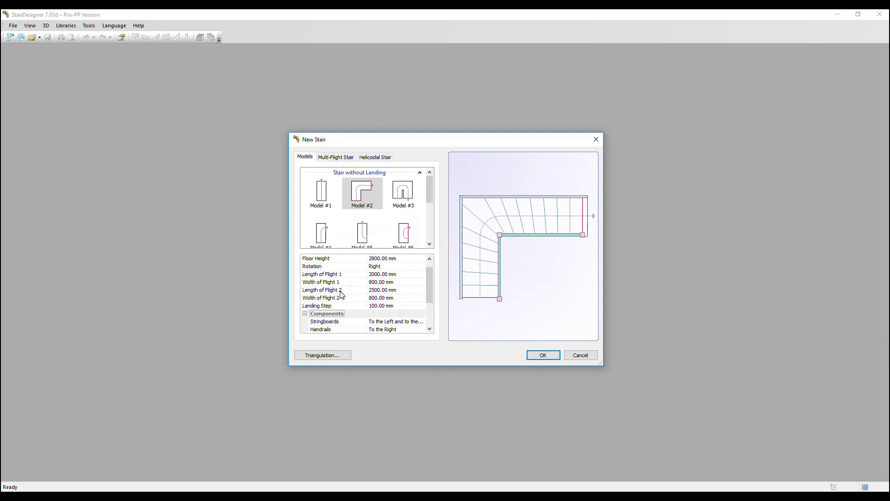
Step: Set the Components' Stringboards option to 'To the Left and to the Right'
{"action": "scroll", "coordinate": [343, 295], "scroll_direction": "down", "scroll_amount": 1}
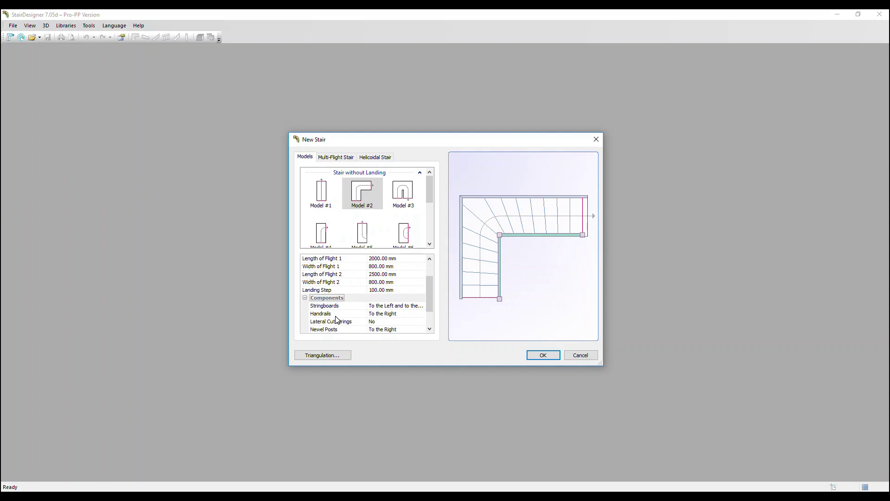
{"action": "left_click", "coordinate": [388, 306]}
{"action": "left_click", "coordinate": [389, 314]}
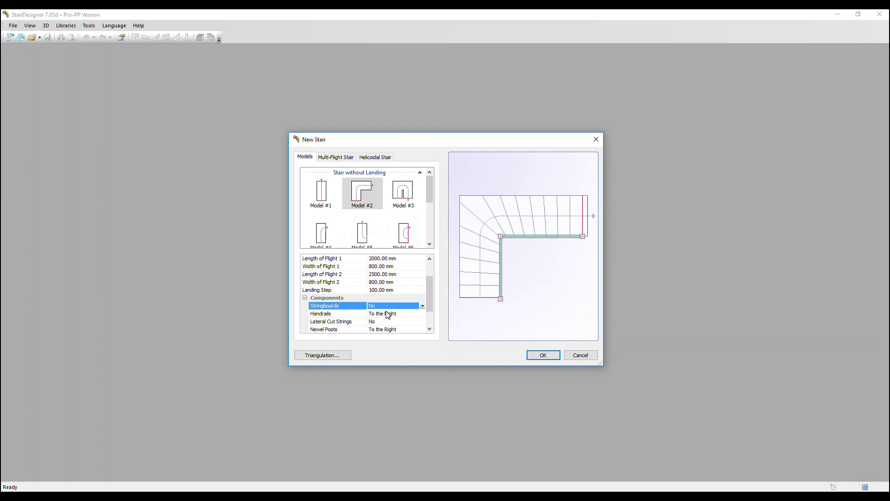
{"action": "left_click", "coordinate": [387, 307]}
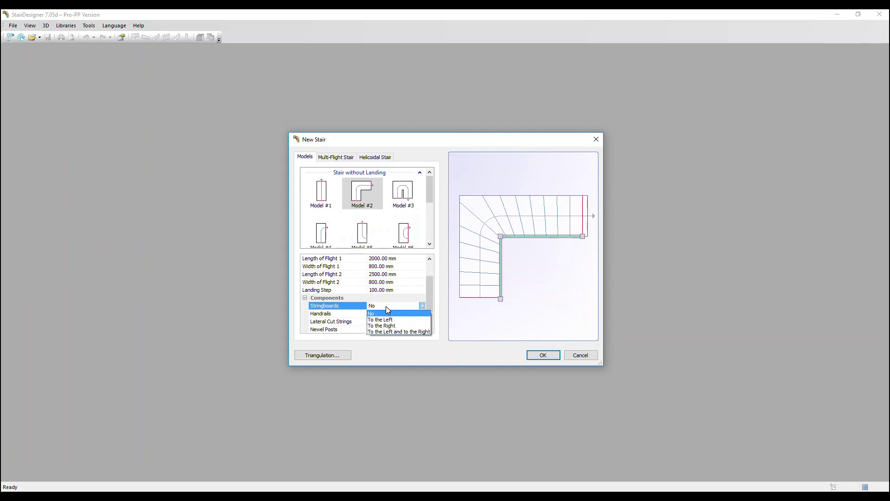
{"action": "left_click", "coordinate": [383, 332]}
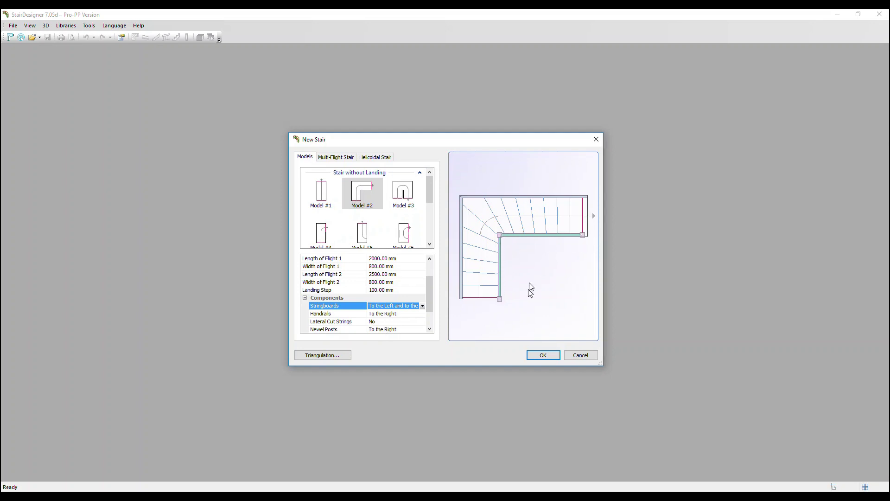
Step: Create Stair1 and turn on Display Handrails and Display Risers in the plan
{"action": "left_click", "coordinate": [541, 355]}
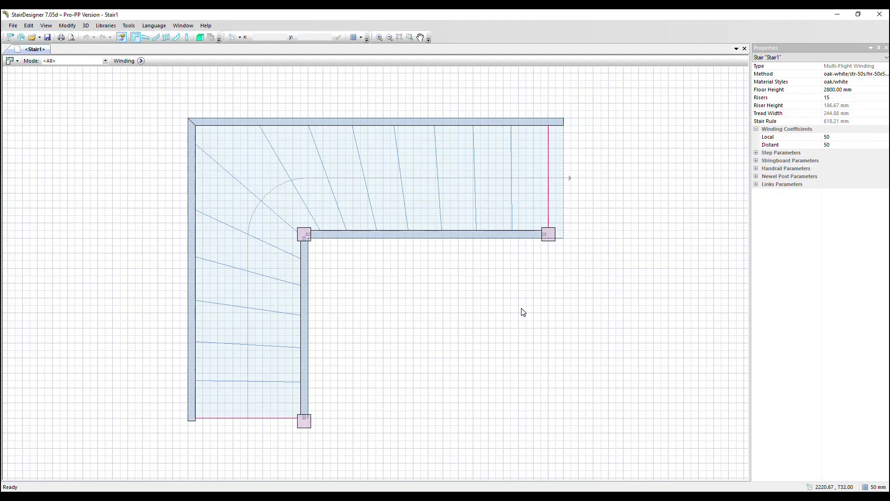
{"action": "left_click", "coordinate": [46, 26]}
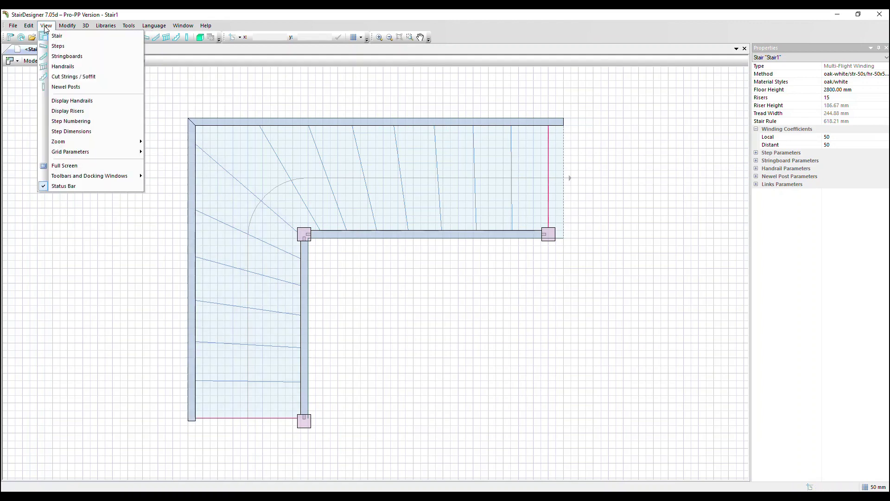
{"action": "left_click", "coordinate": [68, 101]}
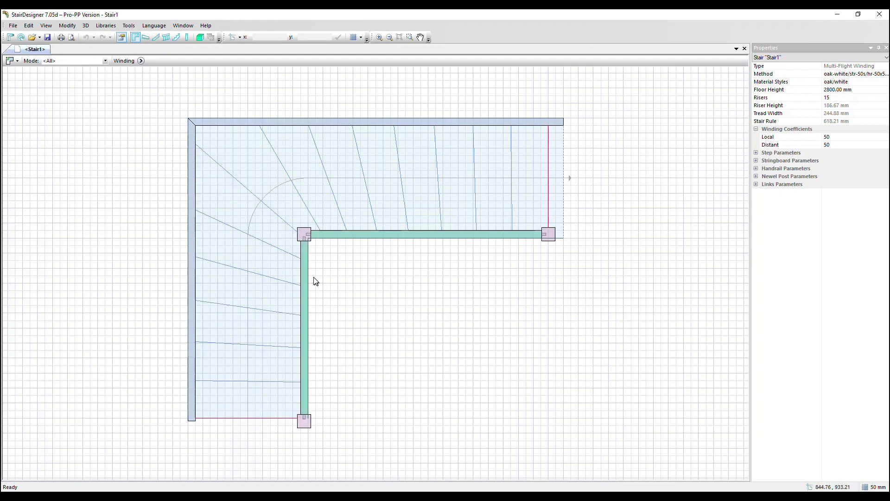
{"action": "left_click", "coordinate": [46, 25]}
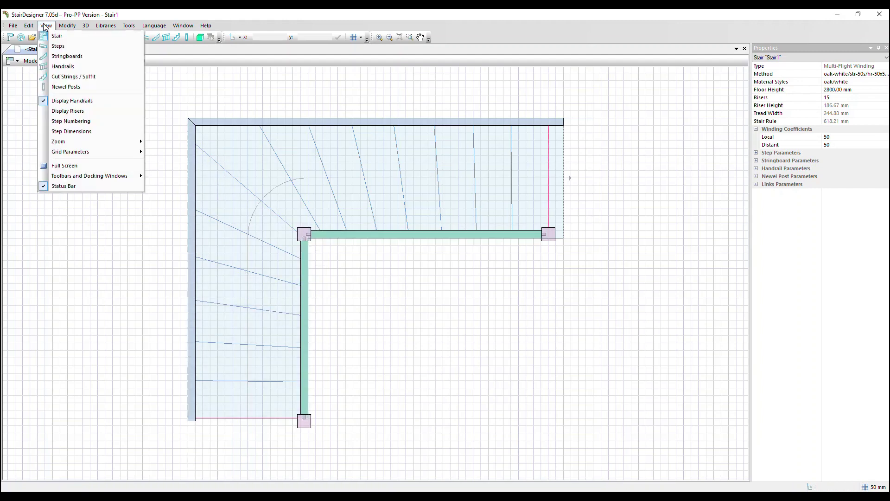
{"action": "left_click", "coordinate": [88, 113]}
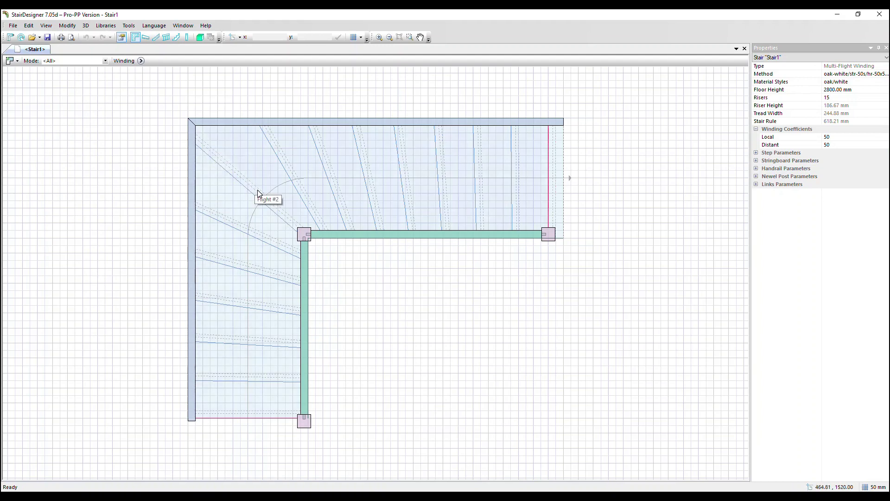
Step: Enable Step Numbering and Step Dimensions on the Stair1 plan
{"action": "left_click", "coordinate": [46, 26]}
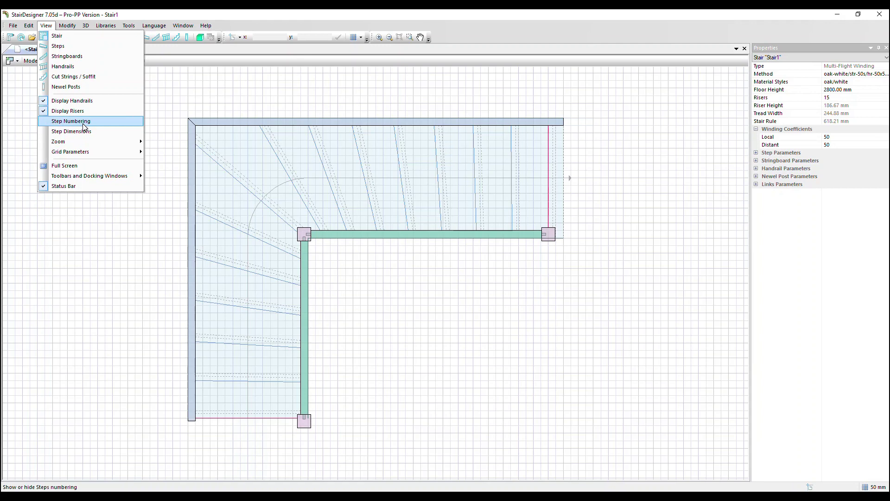
{"action": "left_click", "coordinate": [84, 122]}
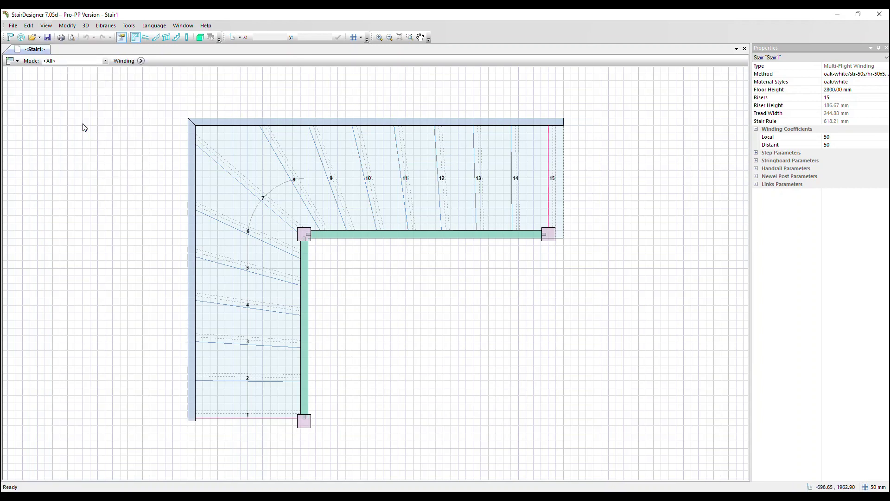
{"action": "left_click", "coordinate": [46, 26]}
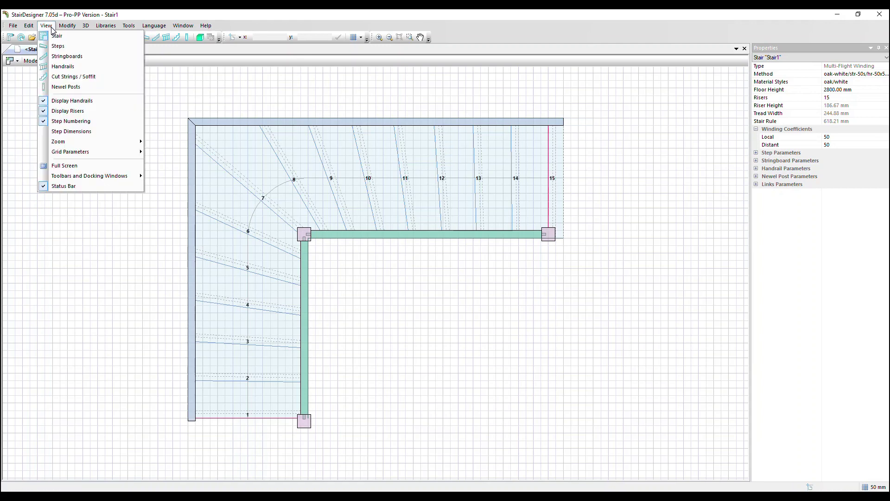
{"action": "left_click", "coordinate": [66, 132]}
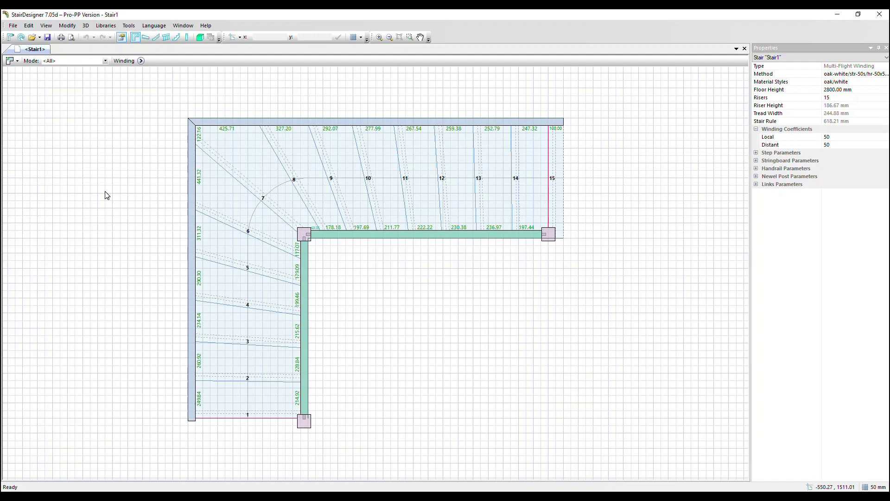
Step: Place a 3D view beside the plan in a new vertical tab group, orbited to an angle
{"action": "left_click", "coordinate": [200, 40]}
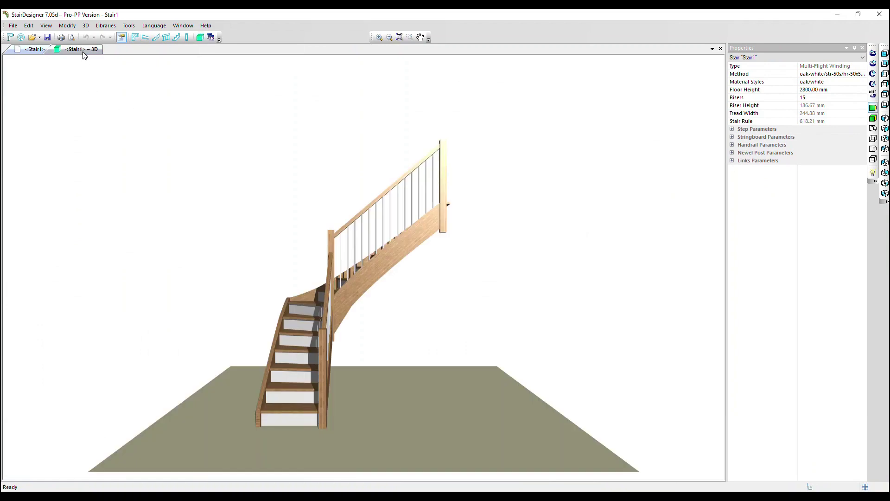
{"action": "right_click", "coordinate": [84, 53]}
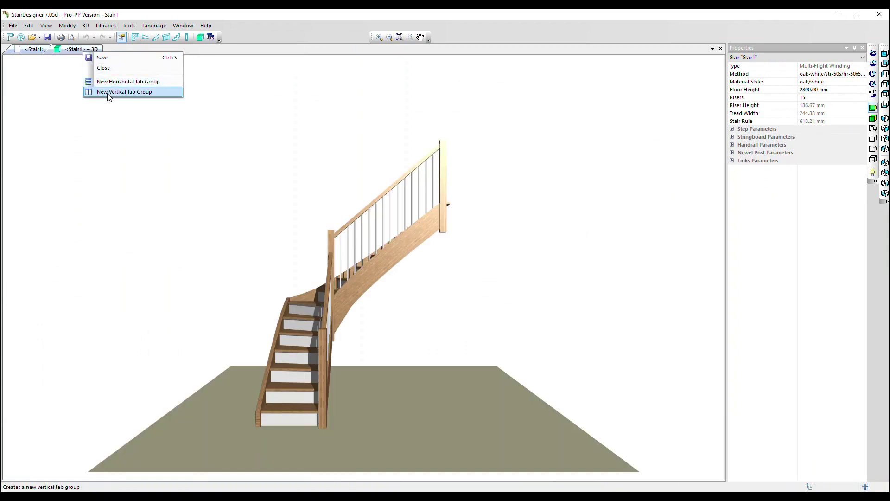
{"action": "left_click", "coordinate": [128, 92]}
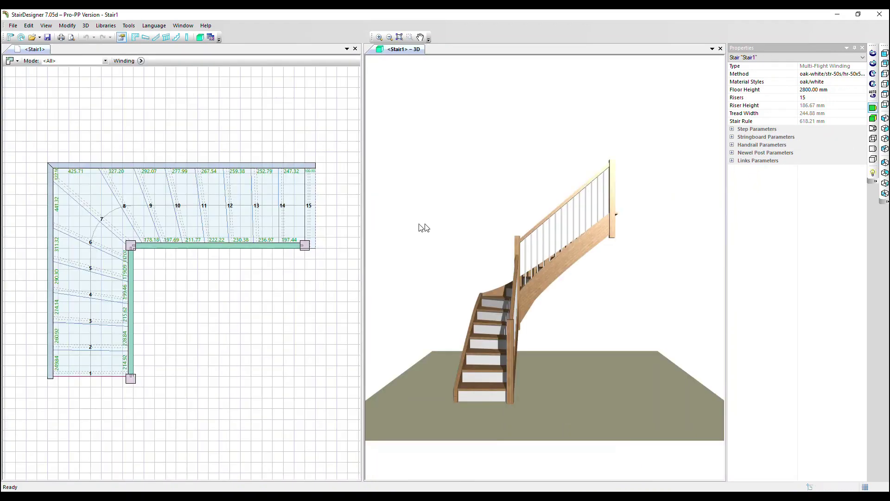
{"action": "left_click_drag", "start_coordinate": [465, 197], "coordinate": [508, 201]}
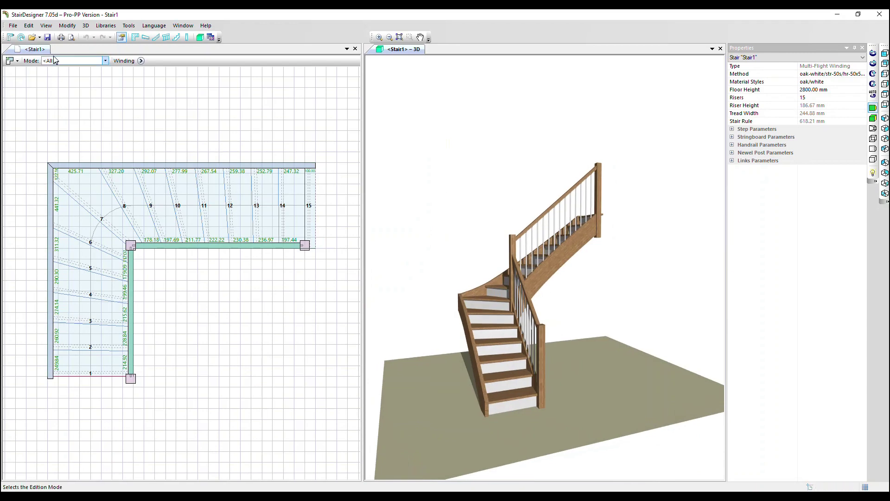
Step: Save the stair as 'new stair'
{"action": "left_click", "coordinate": [47, 37]}
{"action": "type", "text": "new "}
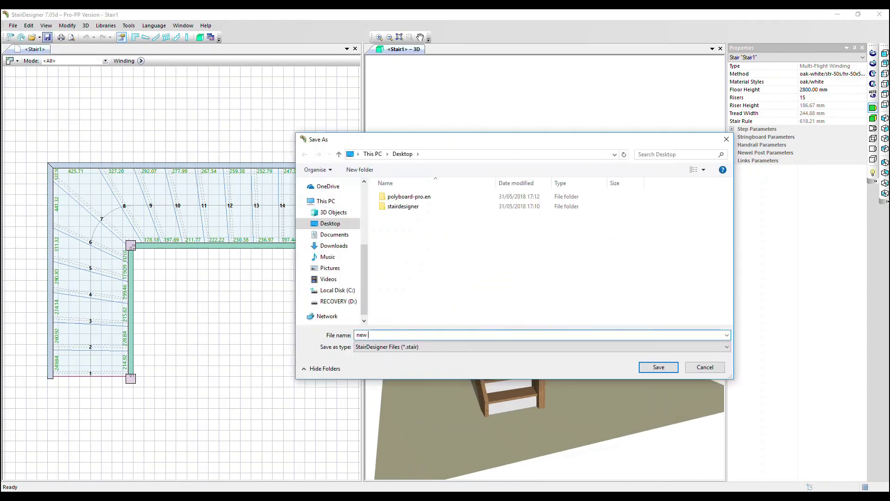
{"action": "type", "text": "stair"}
{"action": "left_click", "coordinate": [643, 366]}
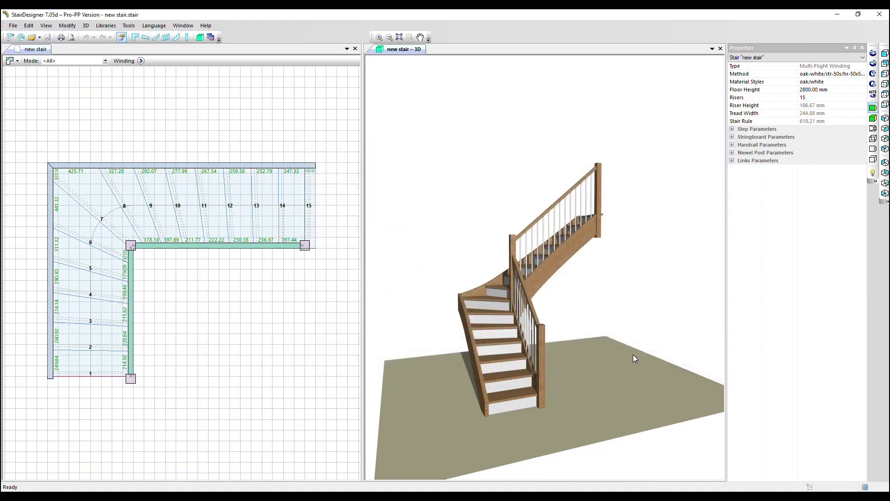